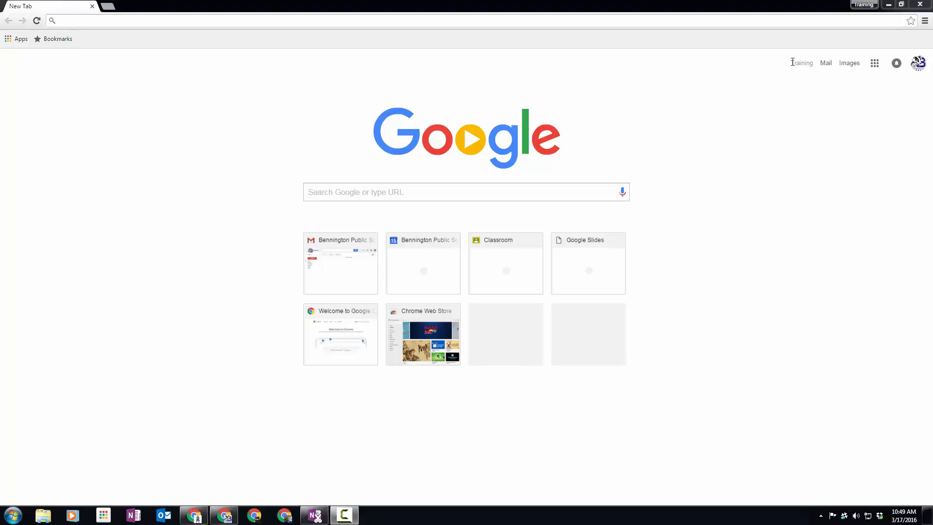
left_click_drag(791, 61, 814, 62)
left_click(806, 72)
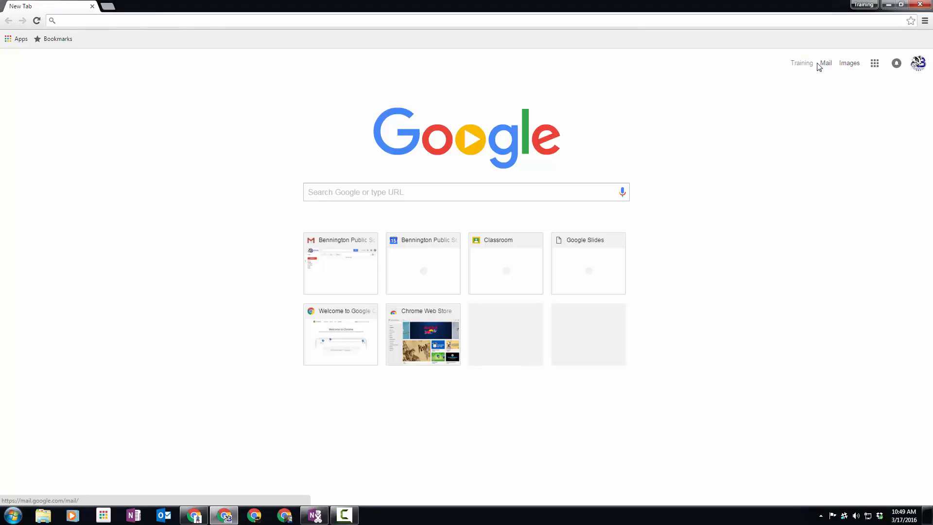
Look through the Google apps list, including its additional apps, and open the full Google products page
left_click(874, 65)
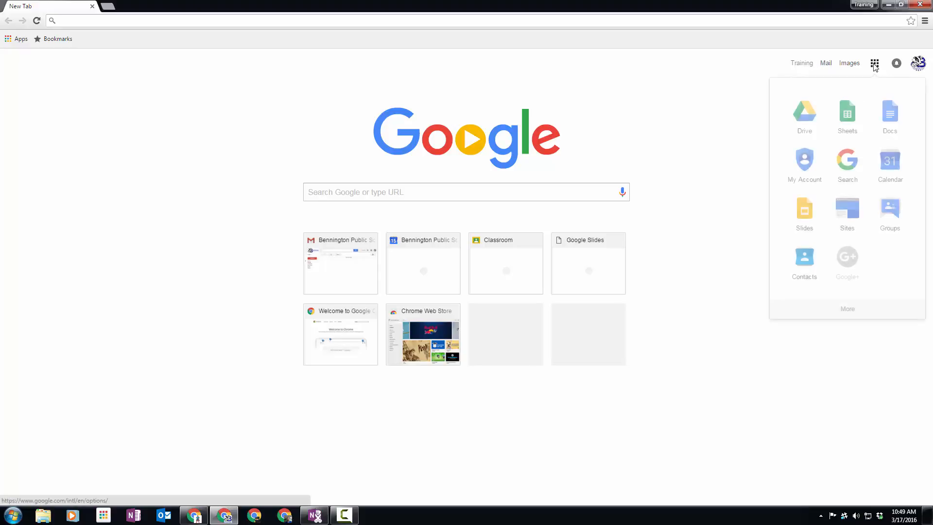
left_click(848, 309)
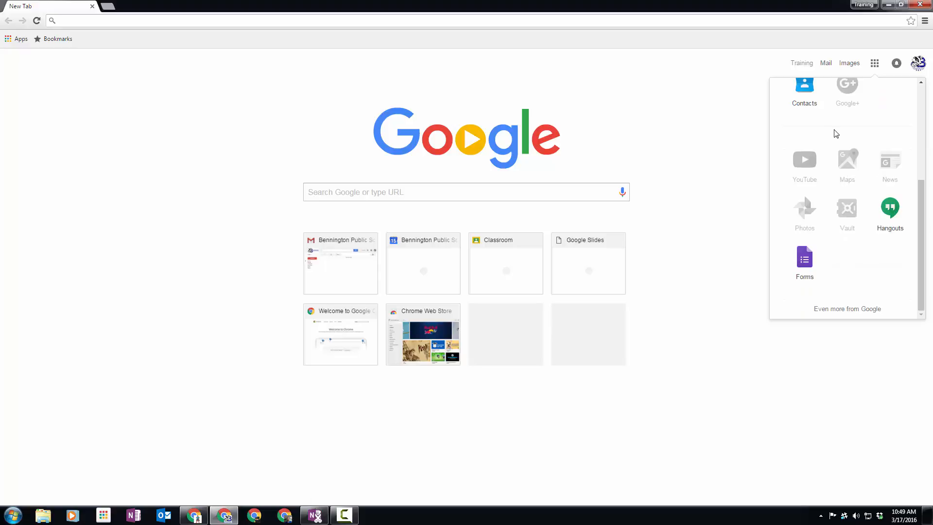
scroll(836, 134, "up", 4)
scroll(852, 141, "down", 1)
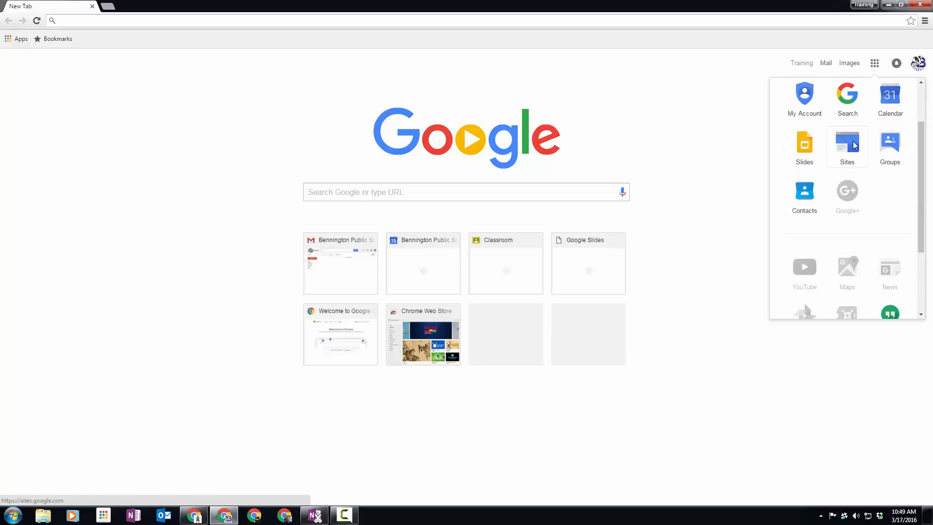
scroll(852, 146, "down", 3)
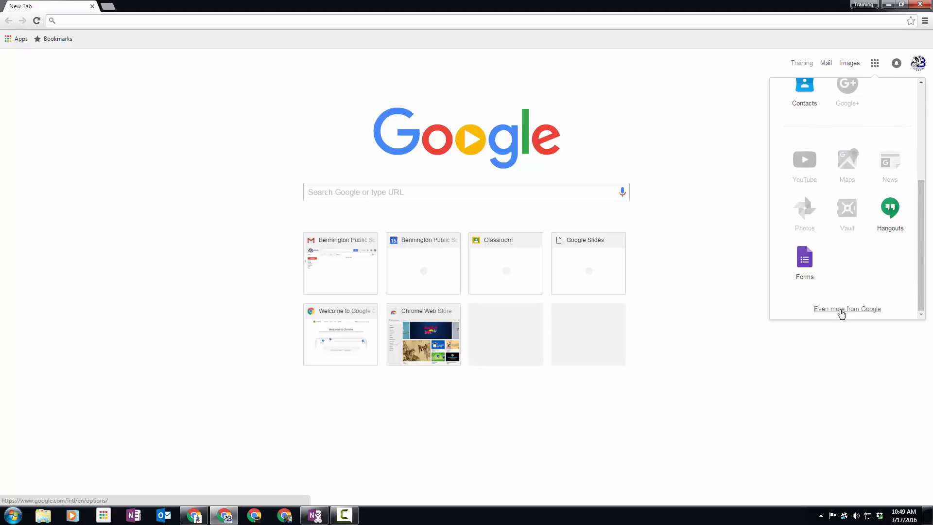
left_click(841, 310)
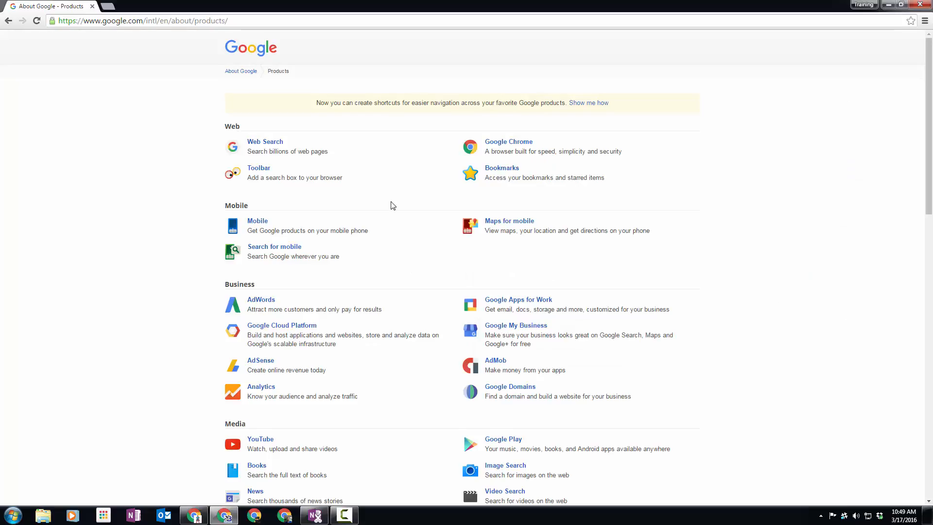
Open Gmail from the Home & Office products and sign in to the training account with the prefilled password
scroll(392, 204, "down", 5)
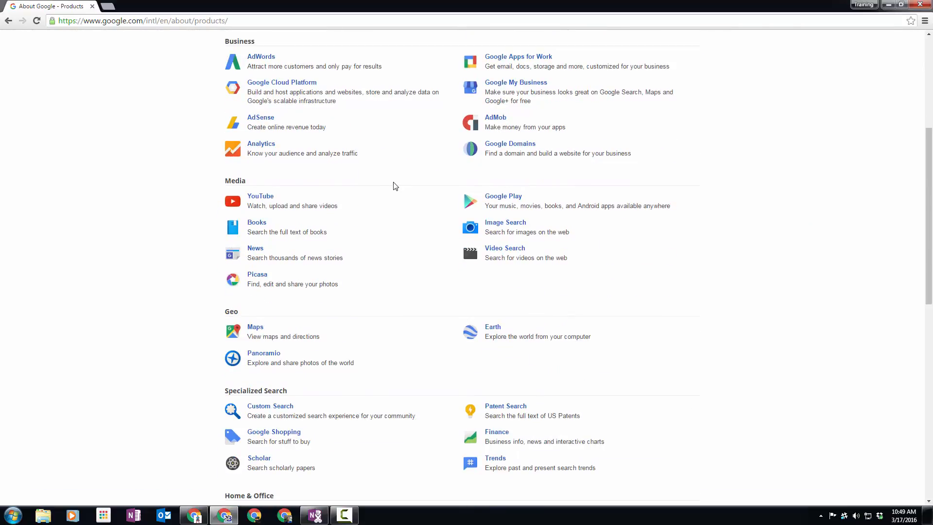
scroll(395, 186, "down", 5)
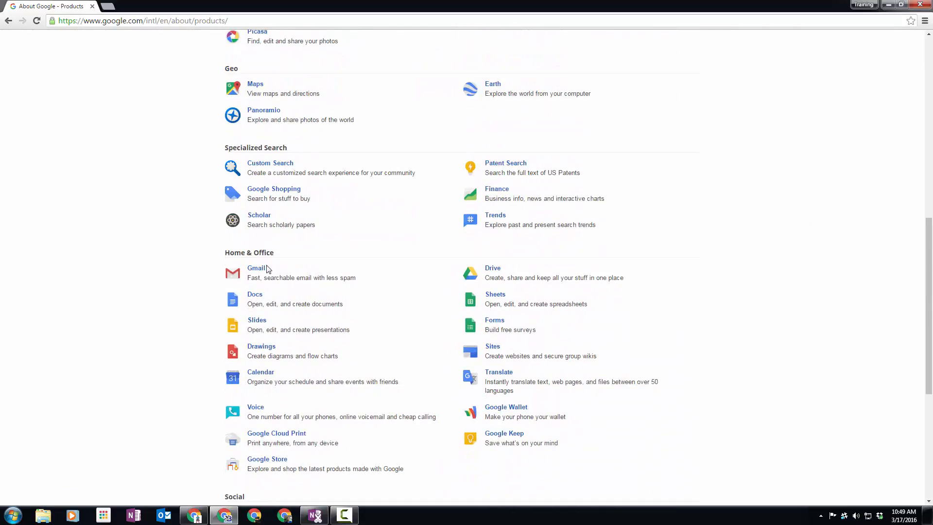
left_click(267, 267)
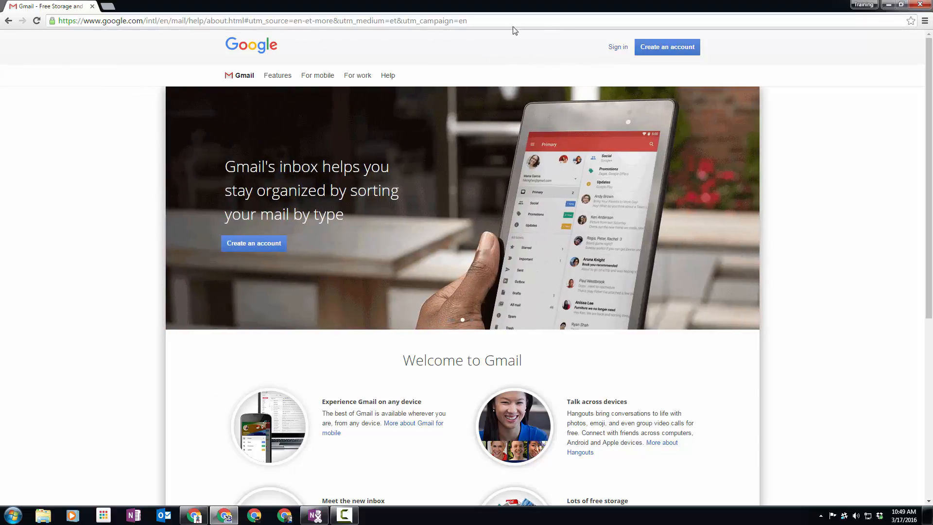
left_click(617, 46)
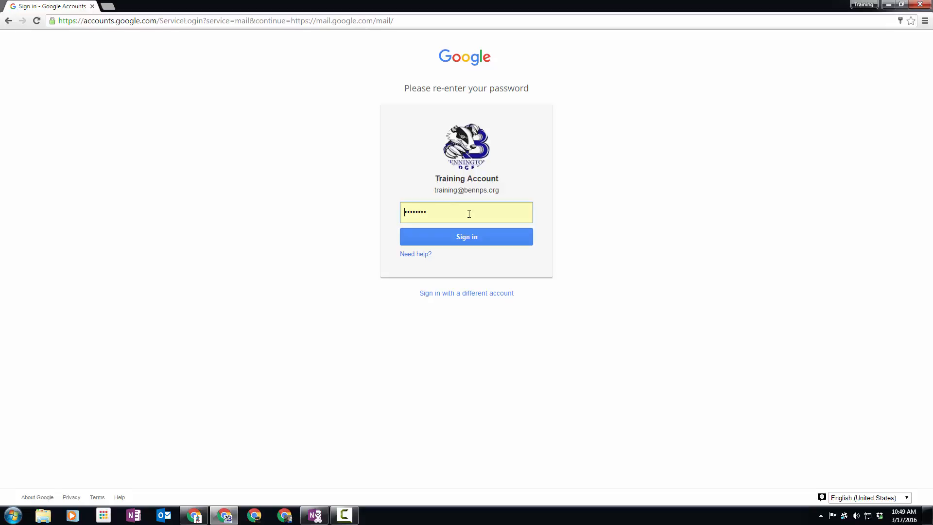
left_click(474, 242)
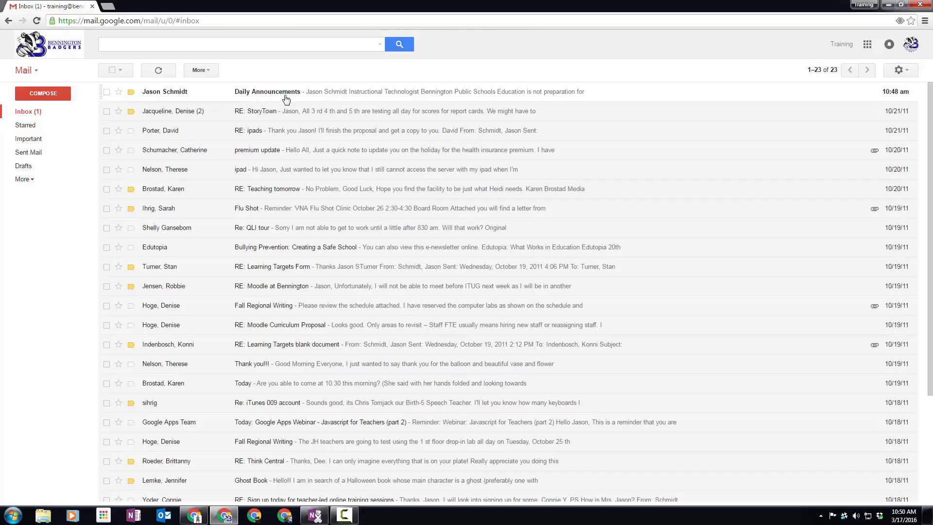
Start a filter from the Daily Announcements email that matches its sender and the subject "Daily Announcements", and continue to the filter actions
mouse_move(171, 95)
left_click(316, 95)
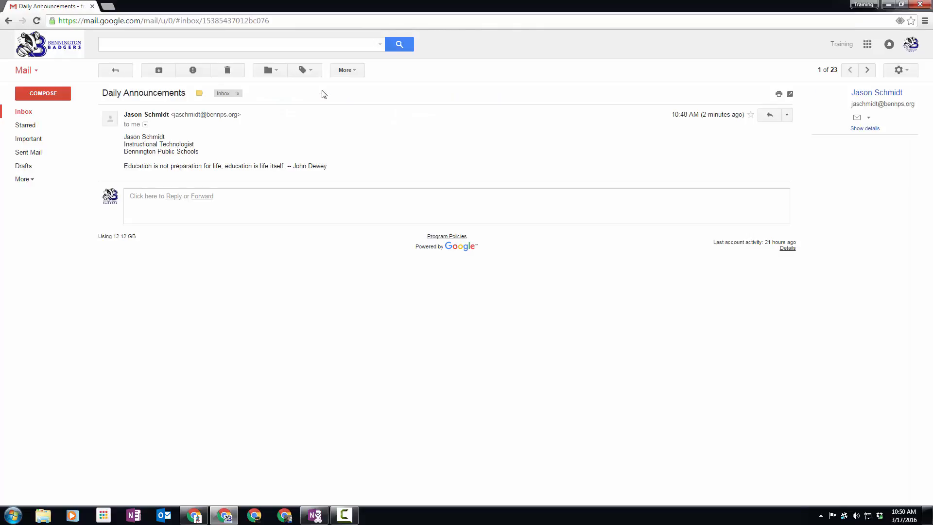
left_click(342, 72)
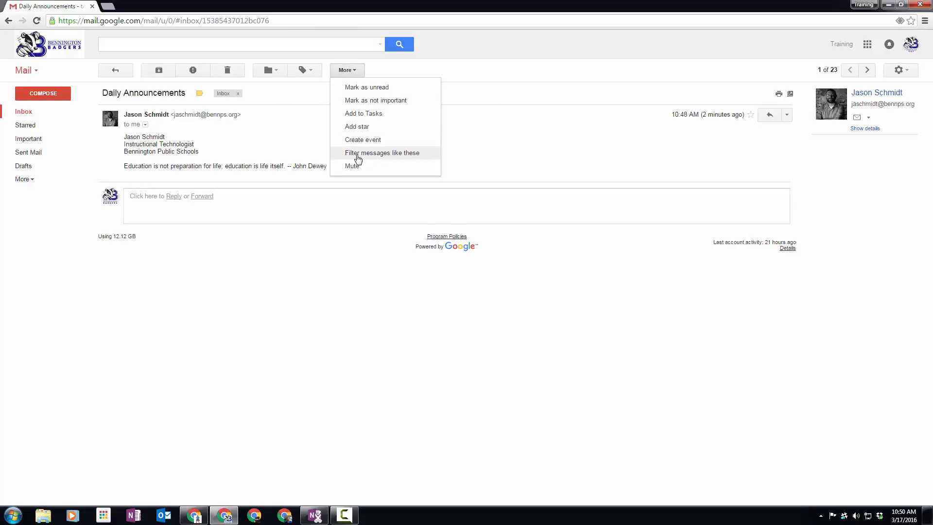
left_click(355, 154)
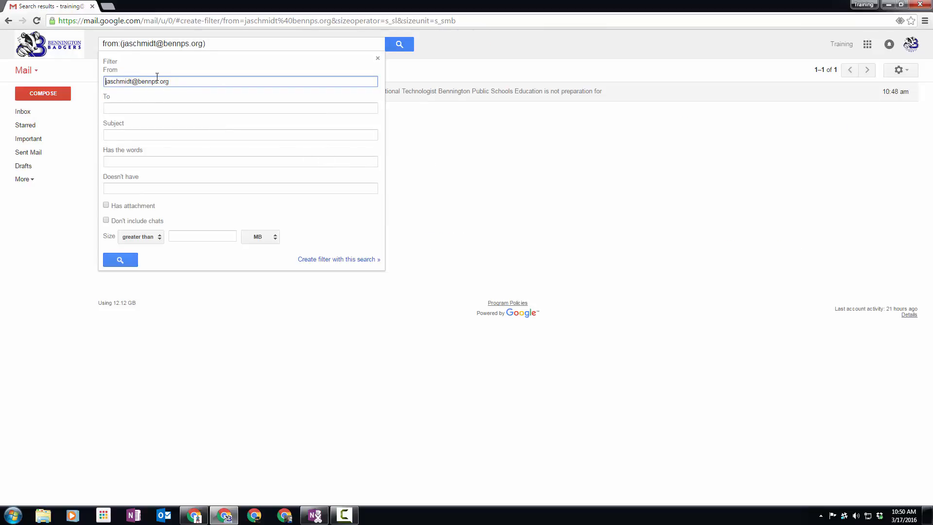
left_click(150, 131)
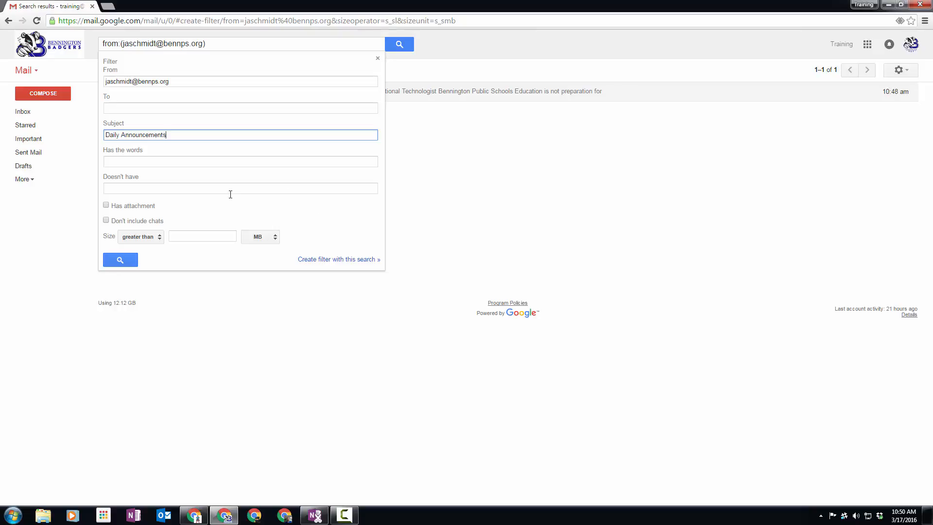
left_click(318, 260)
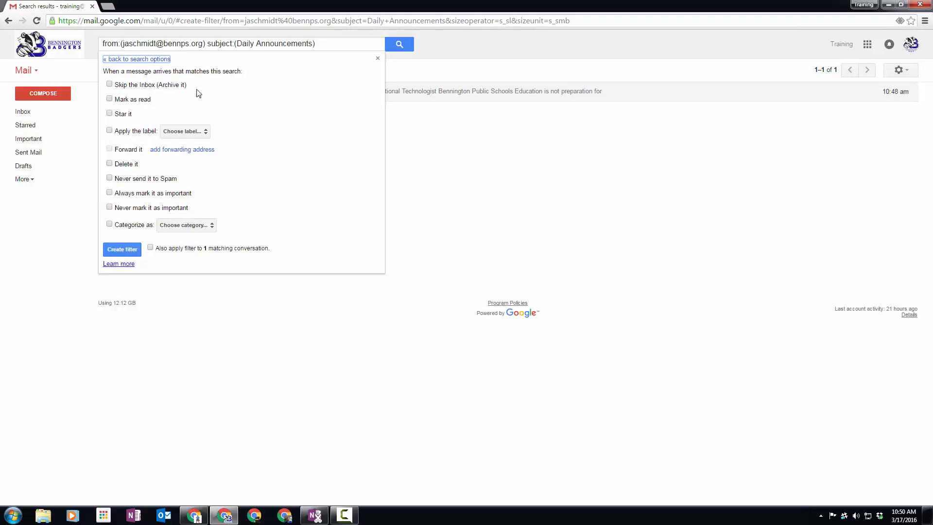
Set the filter to skip the inbox and apply a new label named "Announcements"
left_click(110, 86)
left_click(190, 131)
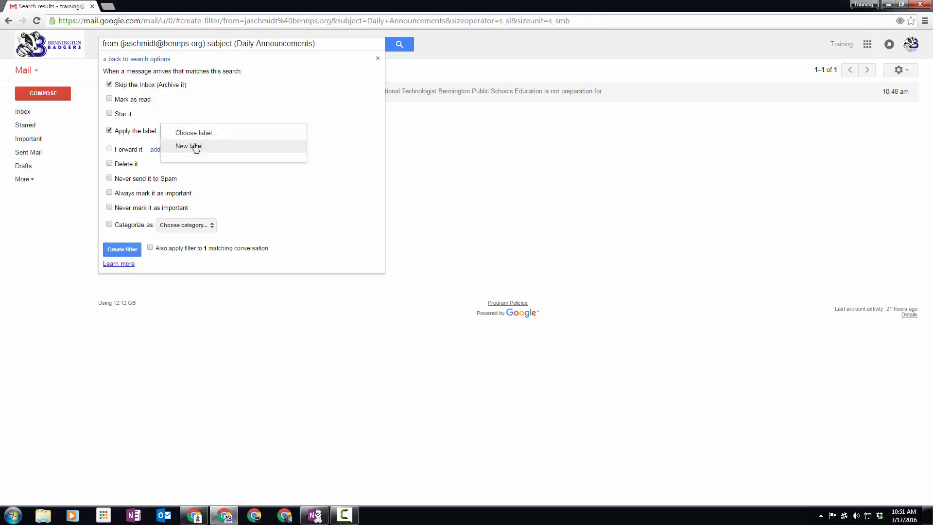
left_click(189, 147)
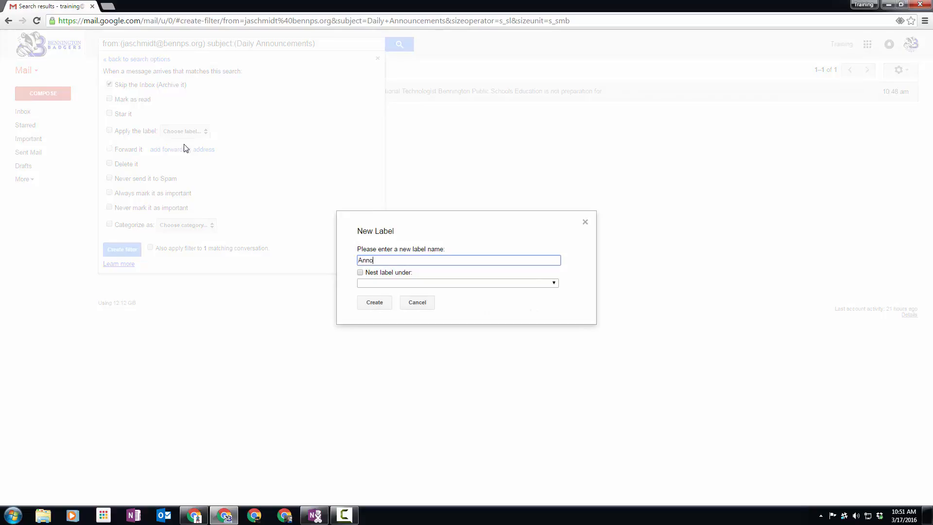
type("Announcements")
left_click(375, 305)
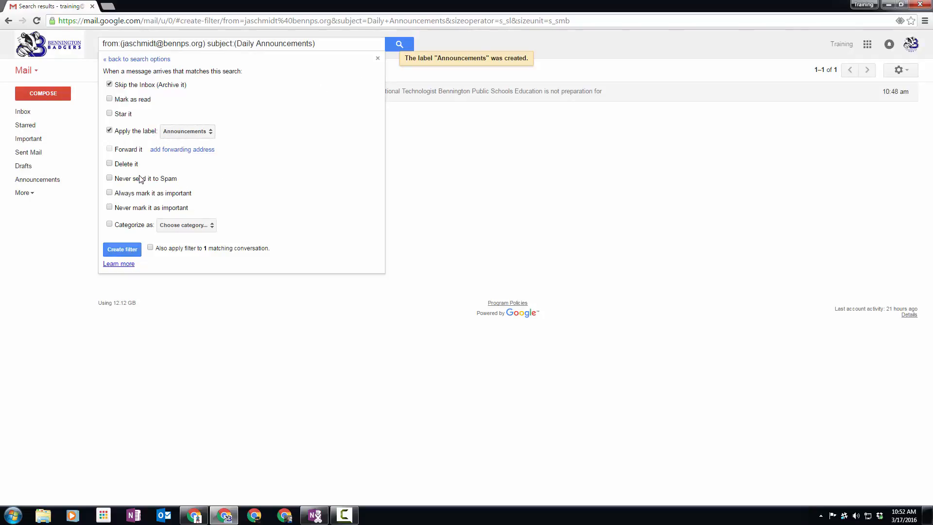
Set the filter to never send messages to spam, include the matching conversation, and create the filter
left_click(110, 178)
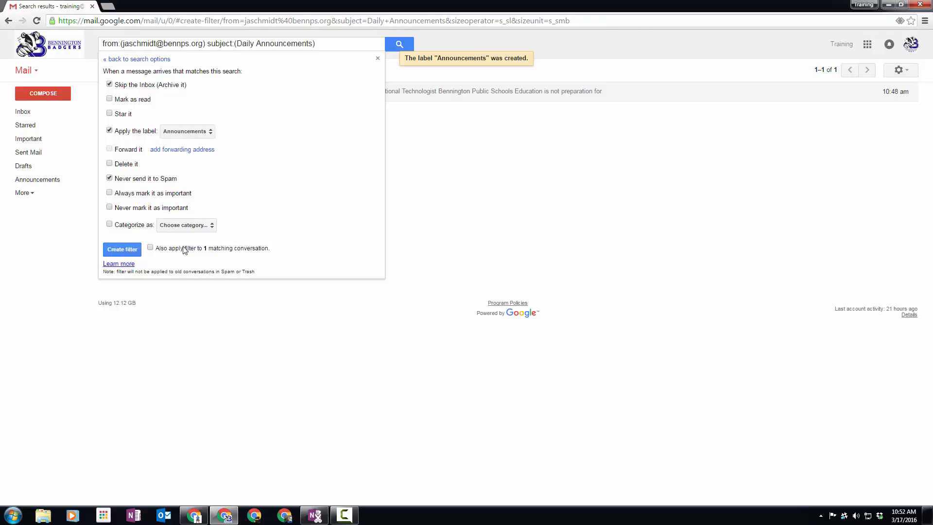
left_click(151, 249)
left_click(123, 250)
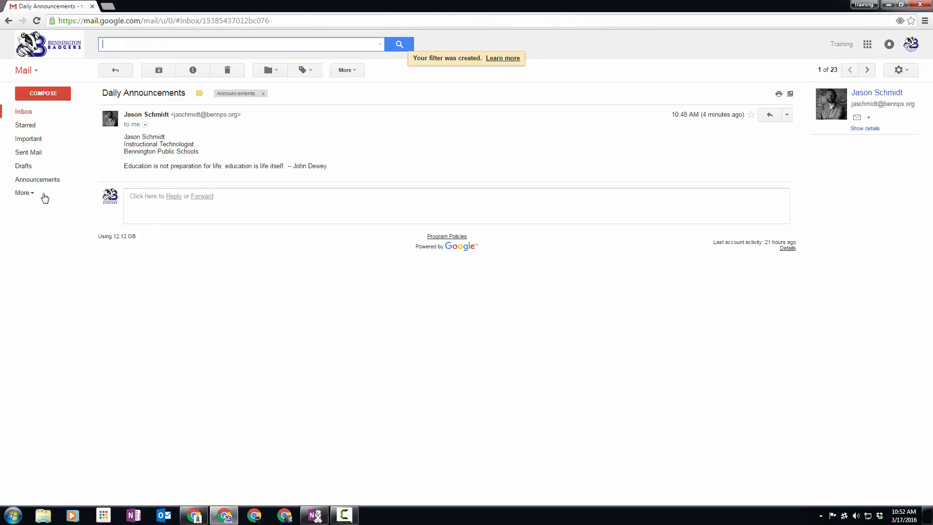
Set the Announcements label to show in the label list only if unread, and collapse the expanded list
left_click(22, 193)
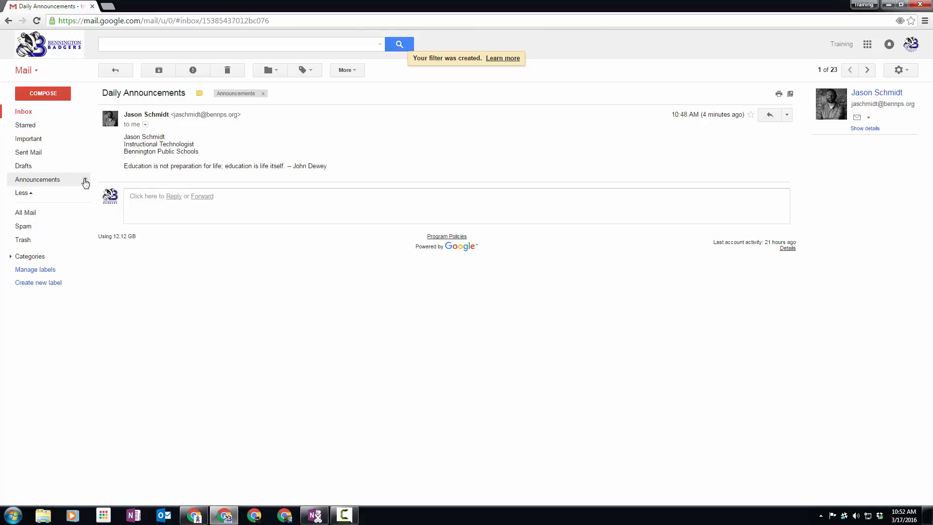
left_click(85, 181)
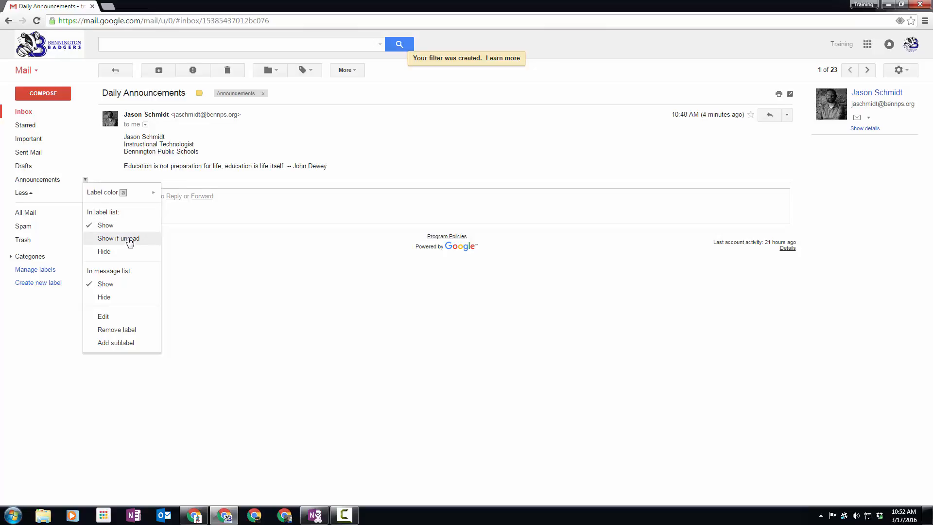
left_click(130, 239)
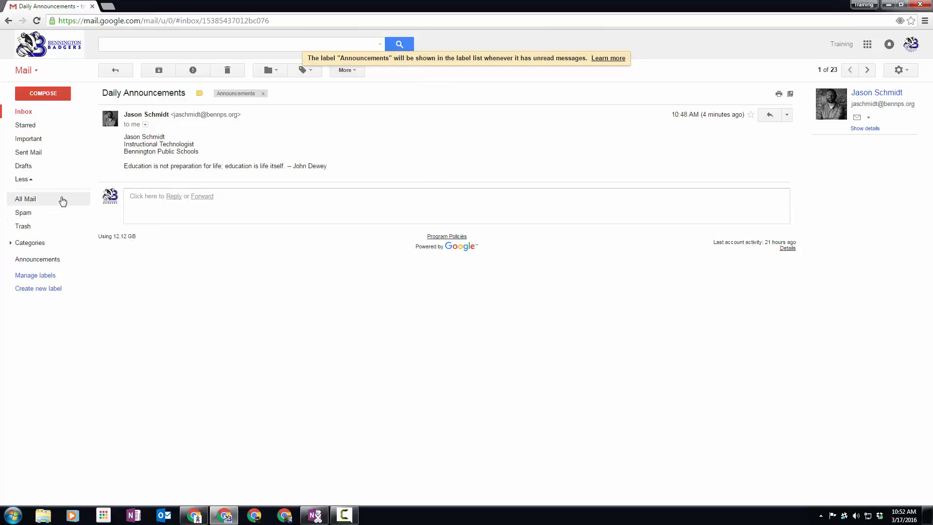
left_click(24, 179)
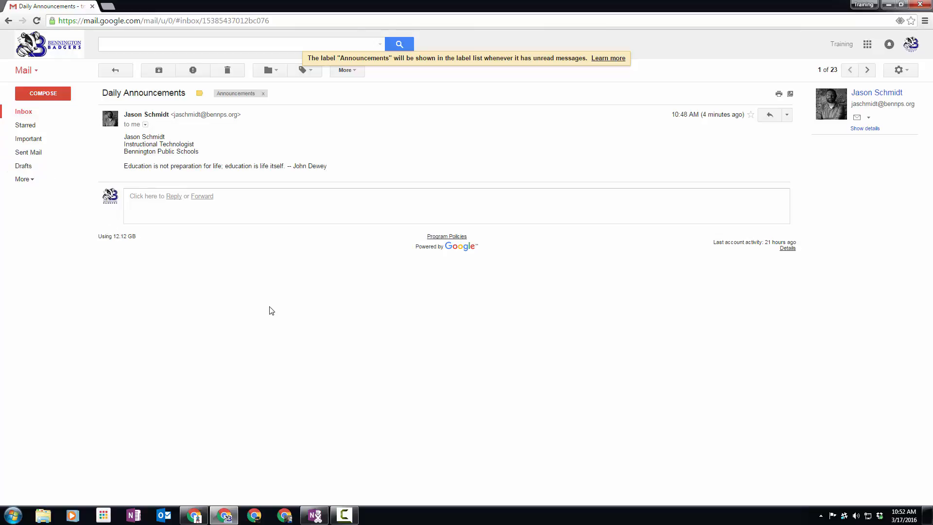
Return to the inbox, refresh it to check for new mail, and check the expanded label list for Announcements
left_click(114, 70)
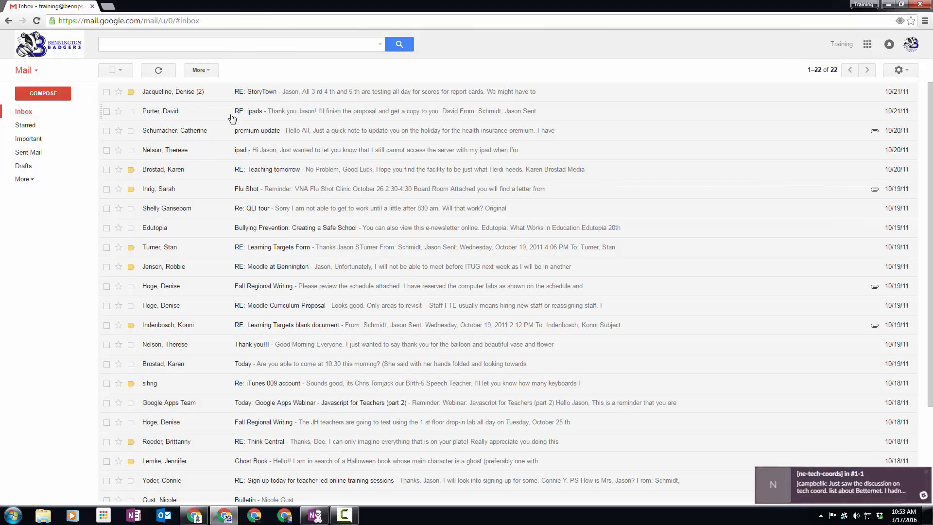
left_click(928, 471)
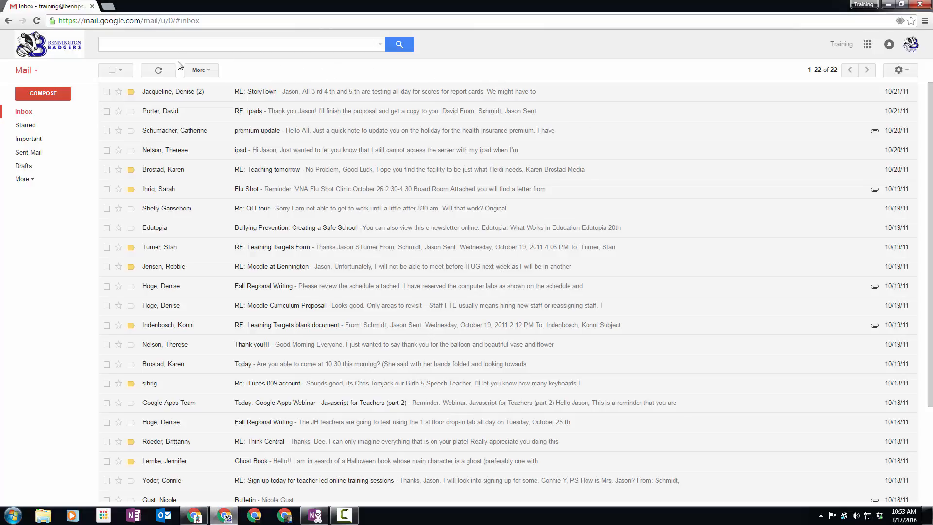
left_click(152, 74)
scroll(273, 82, "down", 3)
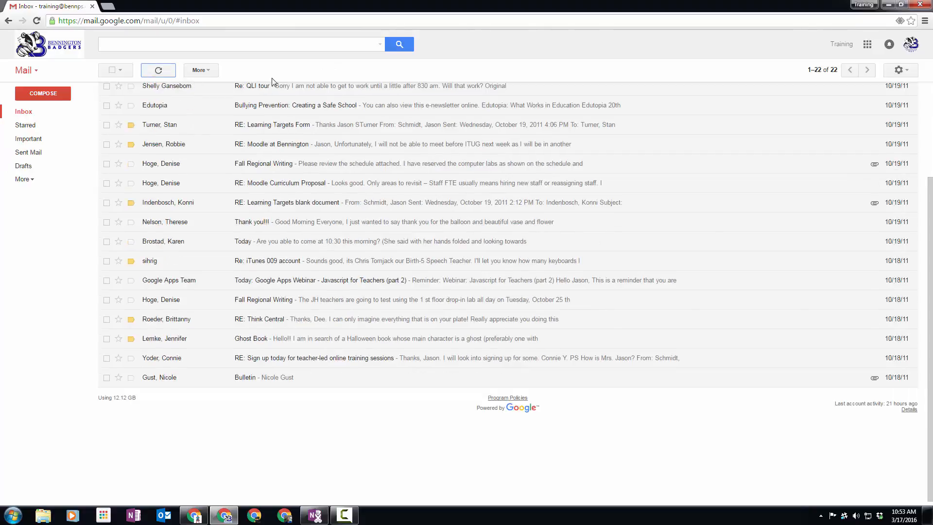
scroll(267, 138, "up", 3)
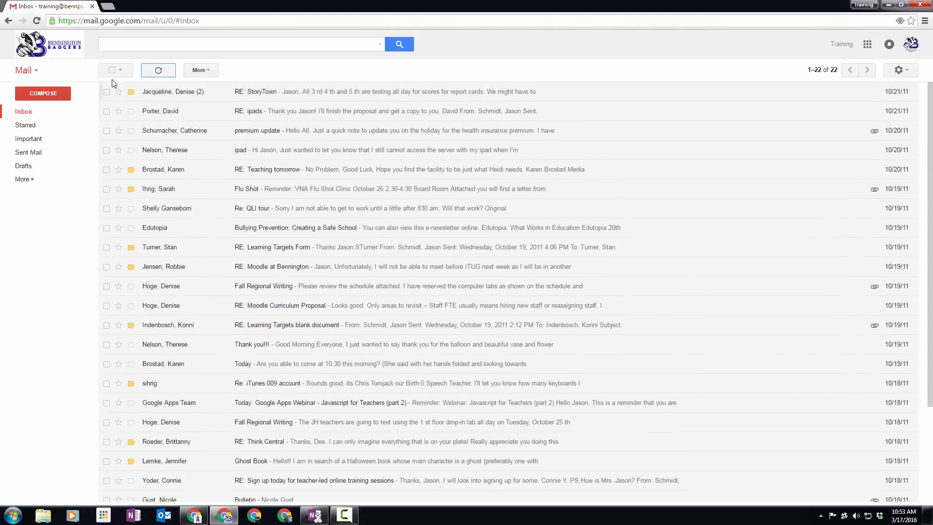
left_click(36, 21)
left_click(162, 74)
left_click(23, 179)
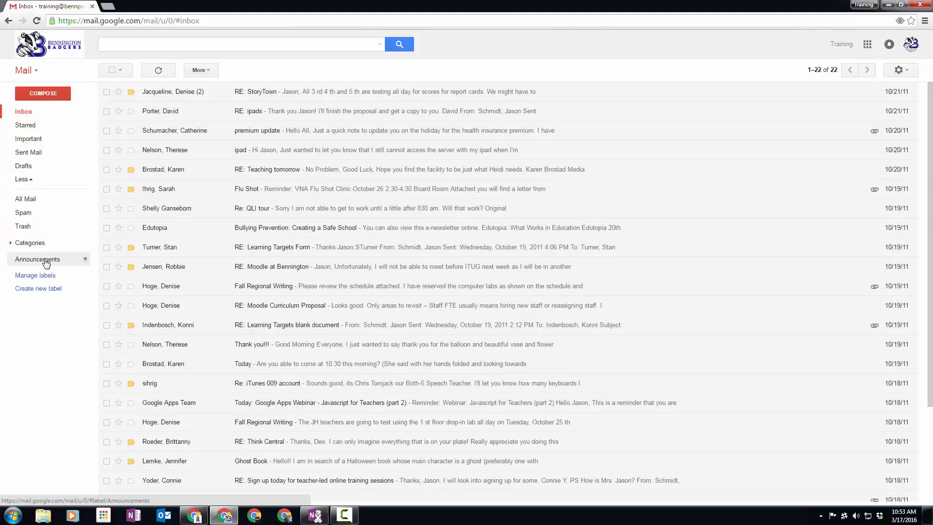
left_click(22, 179)
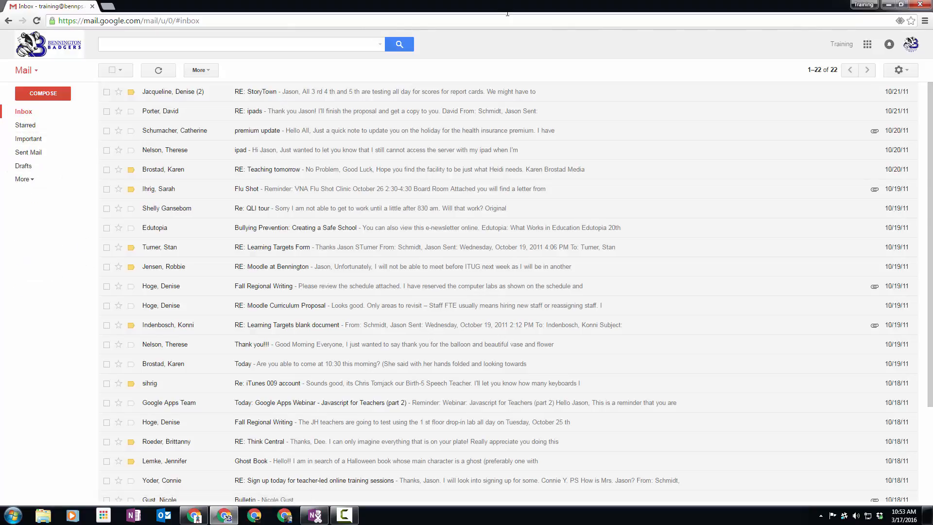
left_click(165, 71)
View the Daily Announcements conversation under the Announcements label and return to the inbox
left_click(71, 179)
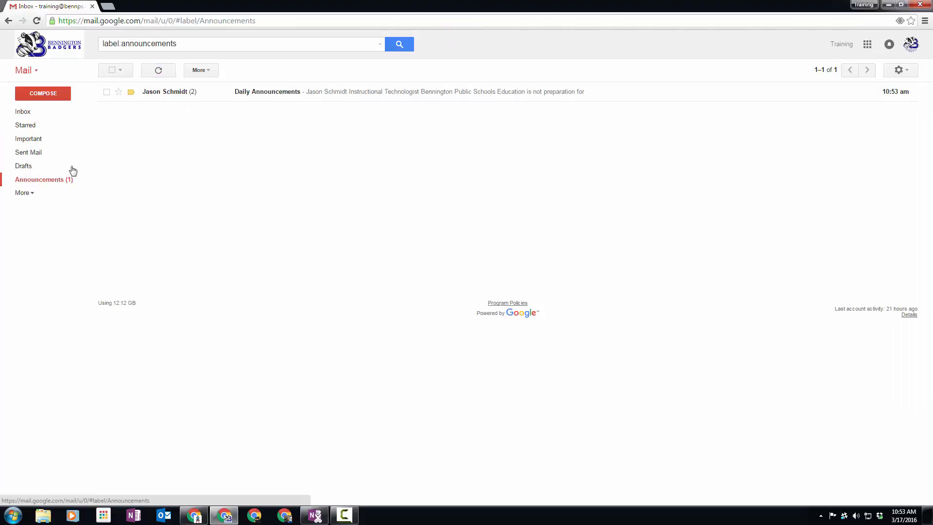
left_click(274, 95)
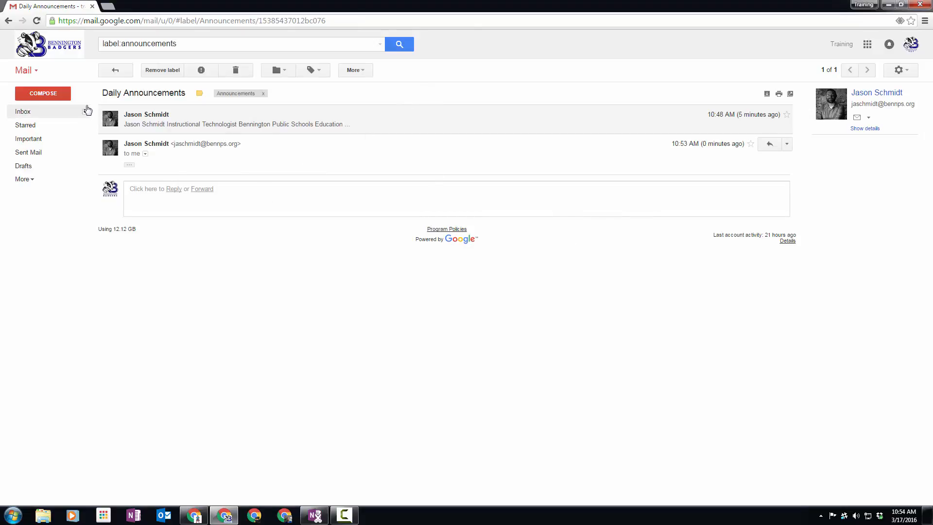
left_click(24, 112)
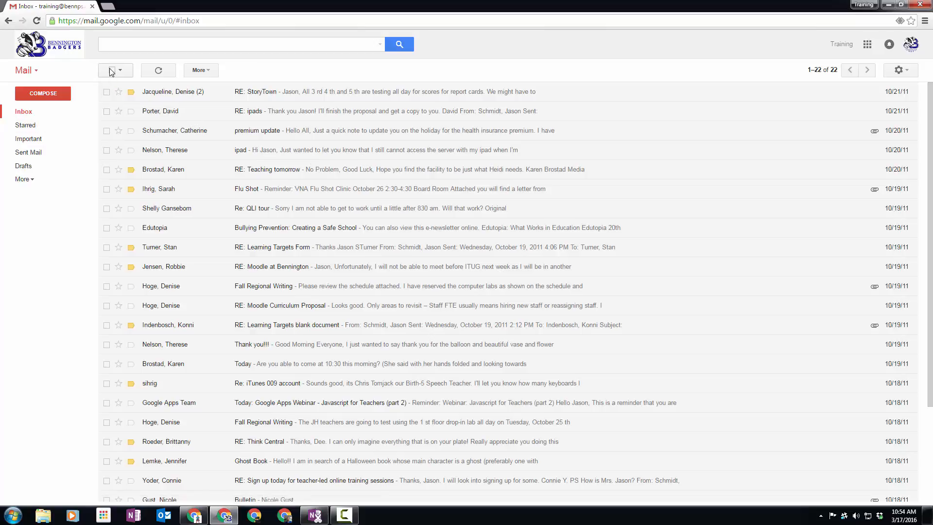